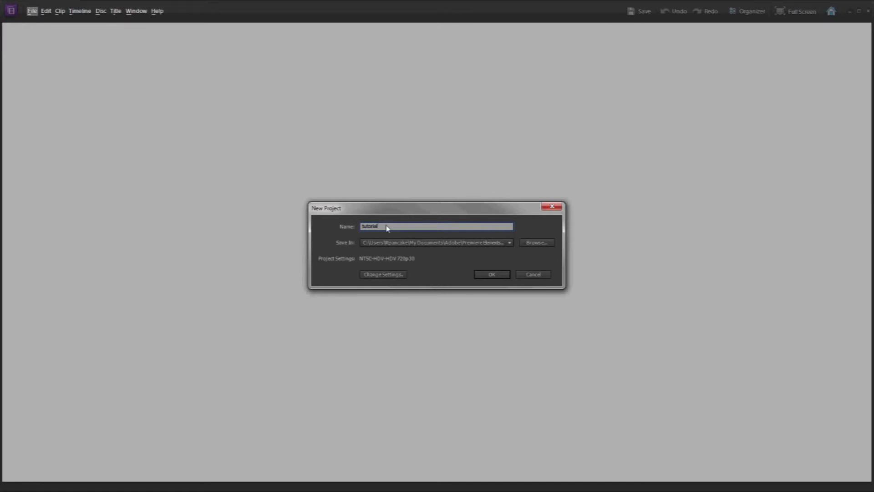
Create the new project 'tutorial', overwriting the existing project of that name.
{"action": "key", "text": "Return"}
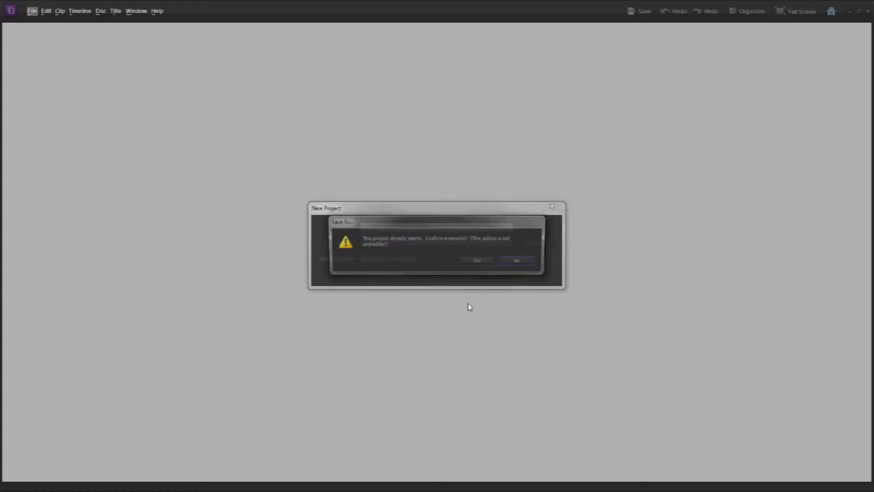
{"action": "key", "text": "Return"}
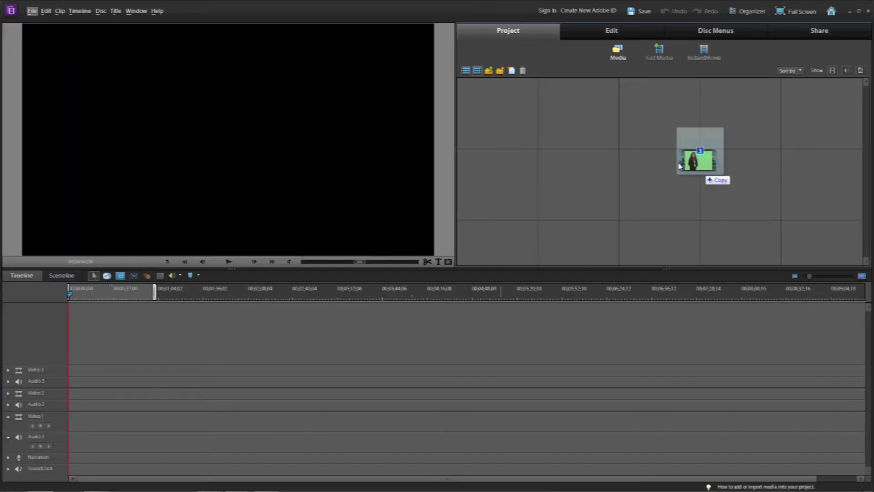
Import motionBreakingNews03.mov, studio9CenterRightLoopWhite.mov and talent.mov, then check each clip.
{"action": "left_click_drag", "start_coordinate": [679, 166], "coordinate": [512, 115]}
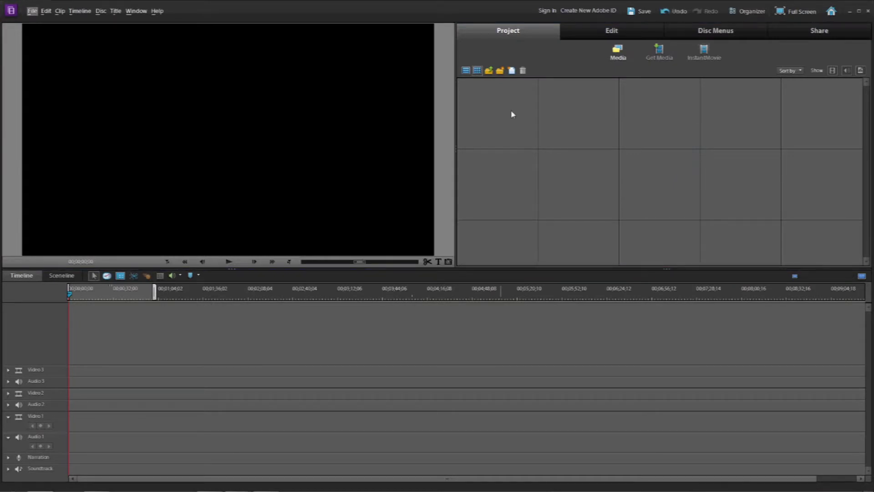
{"action": "left_click", "coordinate": [597, 200]}
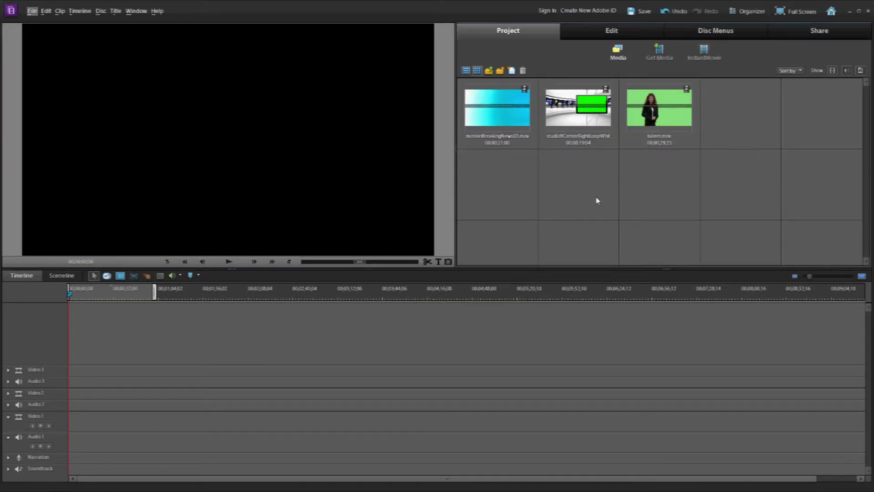
{"action": "left_click", "coordinate": [659, 116]}
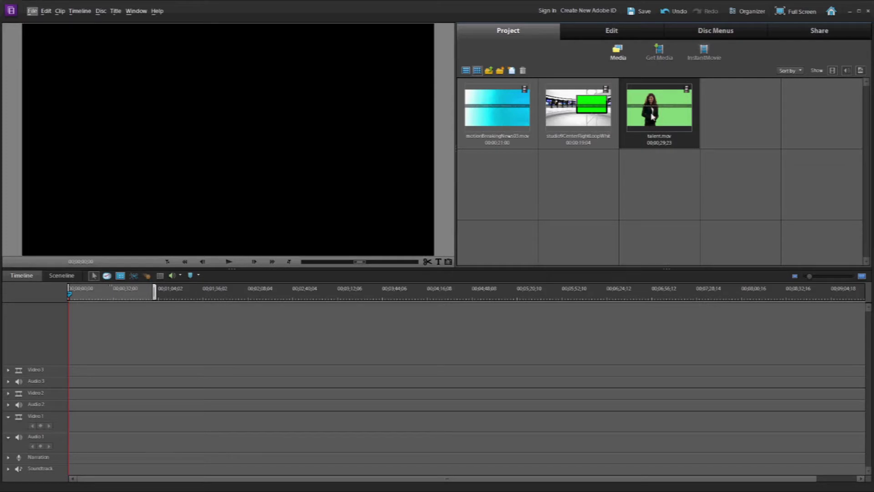
{"action": "left_click", "coordinate": [589, 94]}
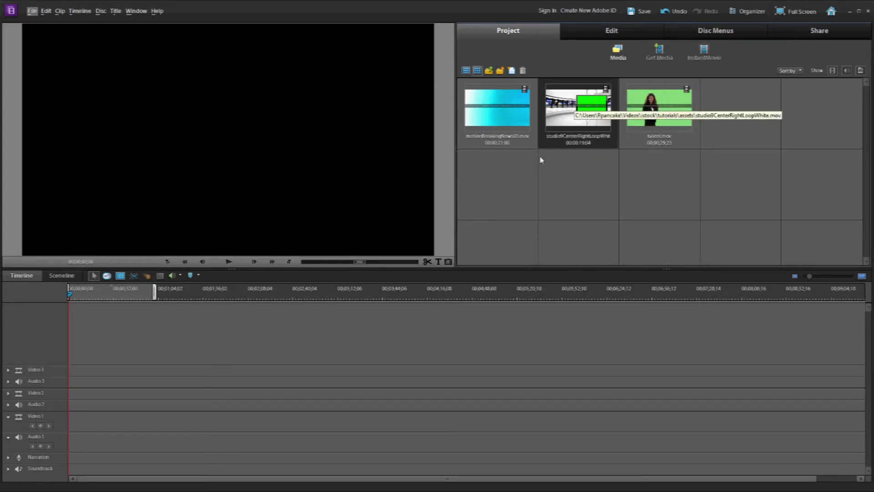
{"action": "left_click", "coordinate": [499, 118]}
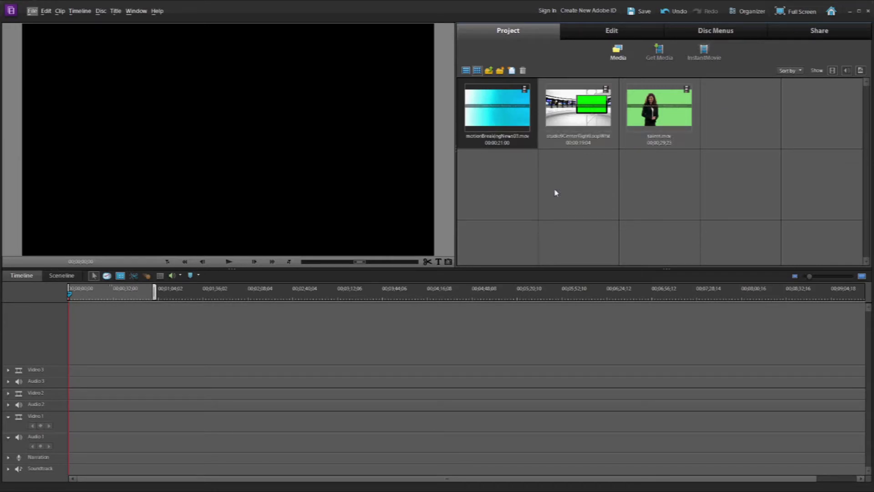
{"action": "left_click", "coordinate": [656, 112]}
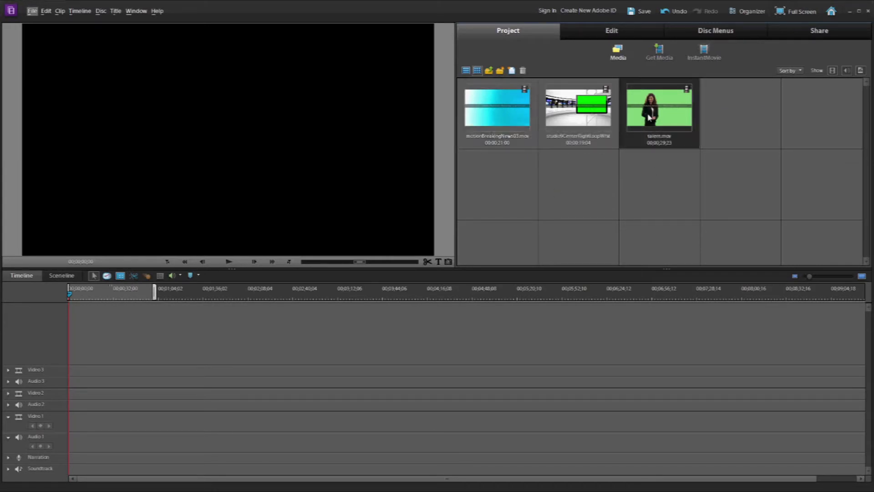
{"action": "left_click_drag", "start_coordinate": [173, 335], "coordinate": [72, 361]}
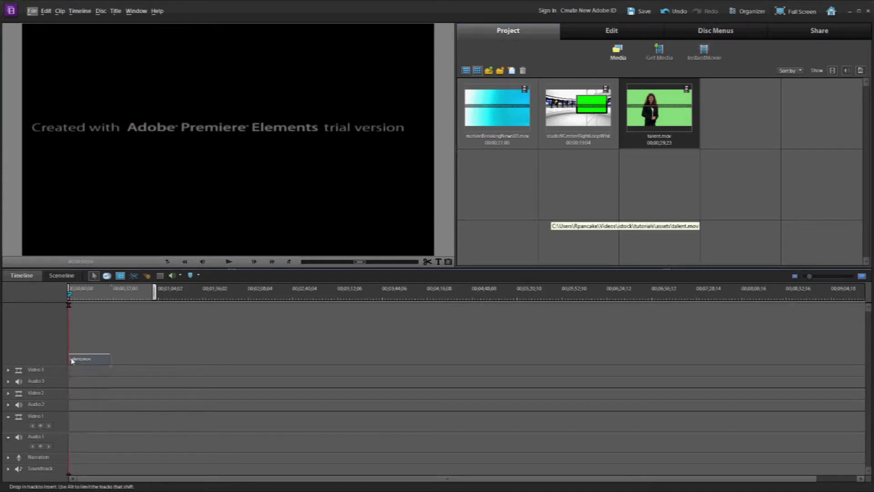
Place talent.mov at the timeline start on a new top track with Videomerge keying.
{"action": "left_click_drag", "start_coordinate": [72, 361], "coordinate": [72, 363]}
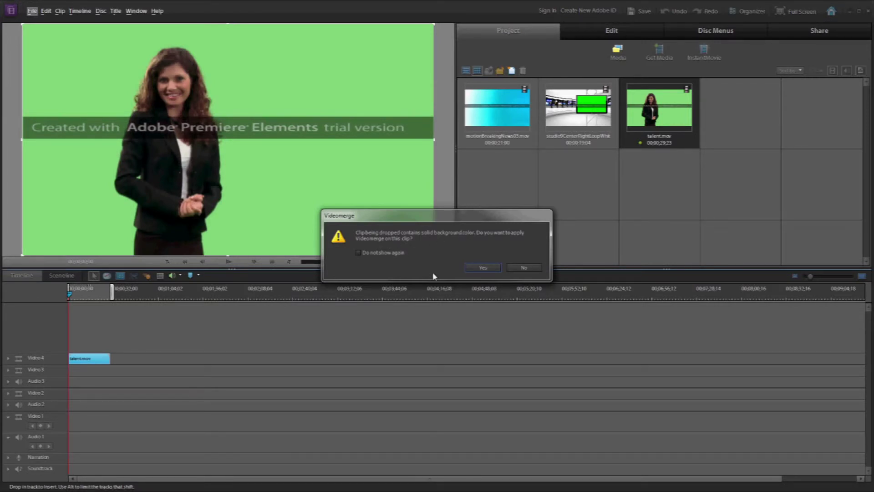
{"action": "left_click", "coordinate": [482, 268]}
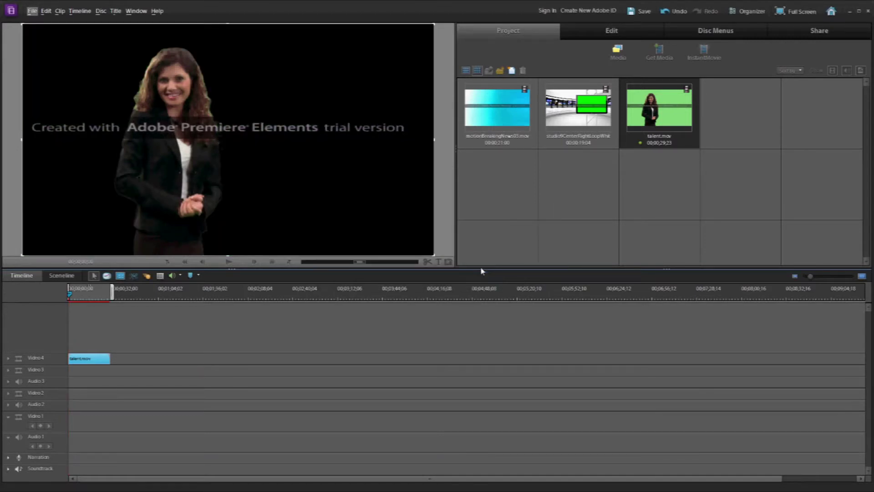
{"action": "left_click", "coordinate": [566, 103]}
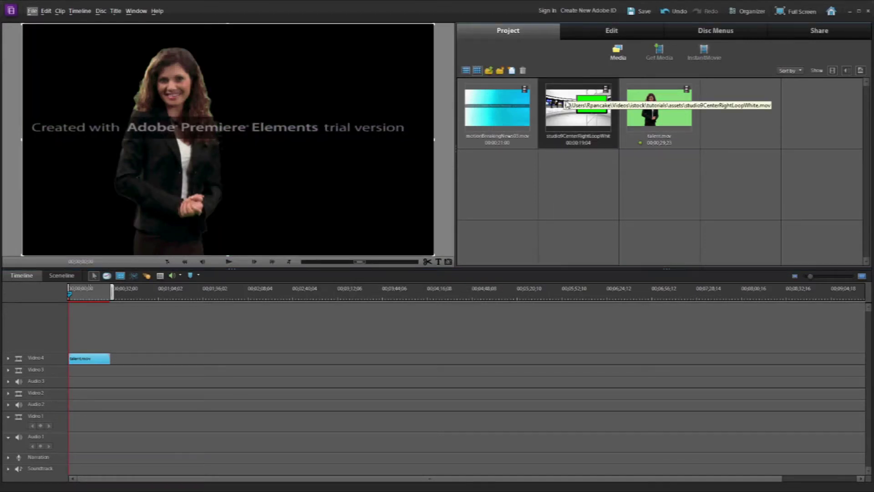
{"action": "left_click_drag", "start_coordinate": [565, 104], "coordinate": [96, 373]}
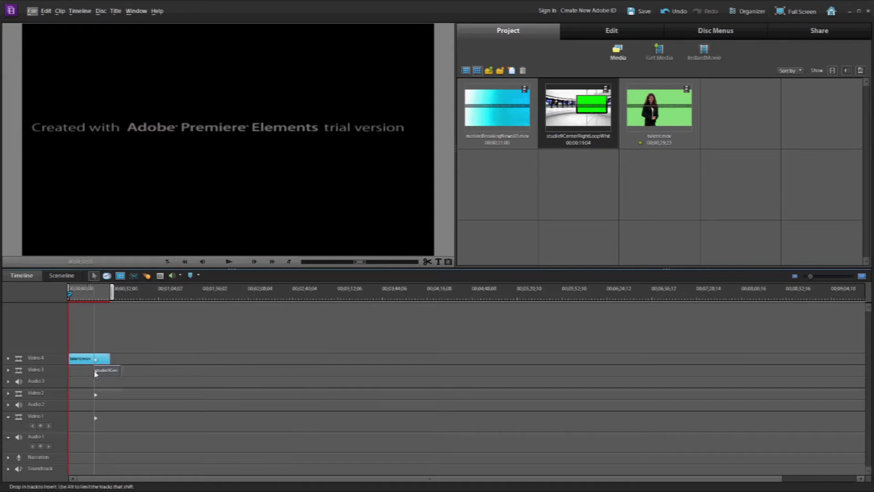
Put the studio9 backdrop on Video 3 and motionBreakingNews03 on Video 2, declining Videomerge.
{"action": "left_click_drag", "start_coordinate": [95, 373], "coordinate": [70, 372]}
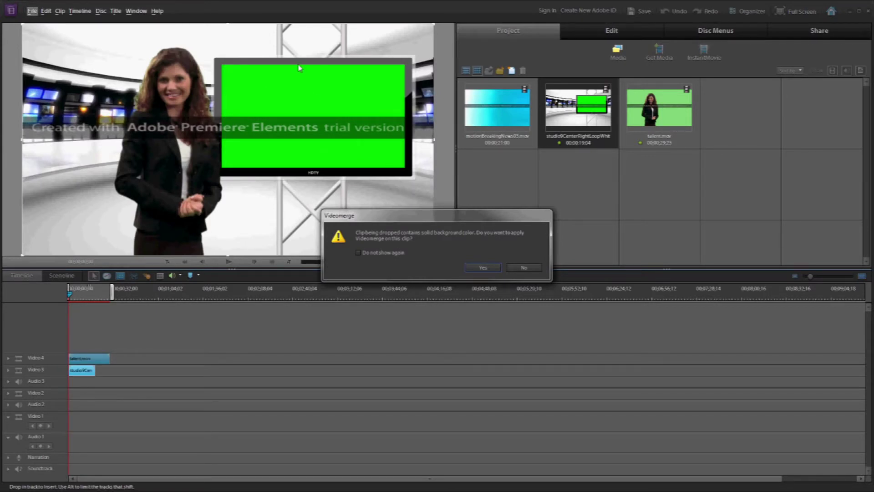
{"action": "left_click", "coordinate": [523, 267]}
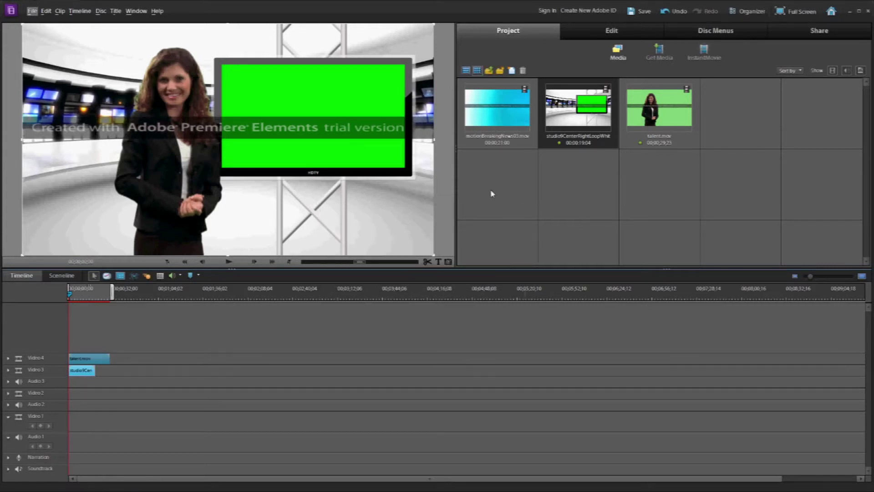
{"action": "left_click", "coordinate": [497, 108]}
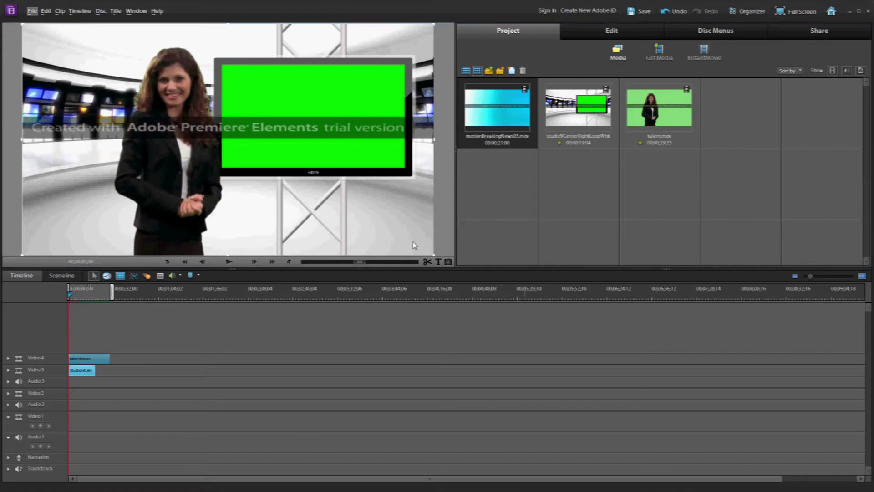
{"action": "left_click_drag", "start_coordinate": [413, 245], "coordinate": [70, 398]}
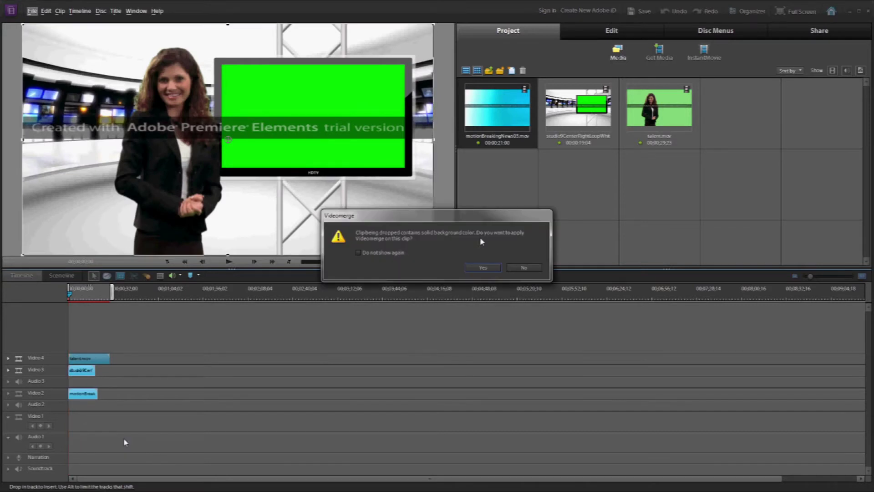
{"action": "left_click", "coordinate": [524, 267]}
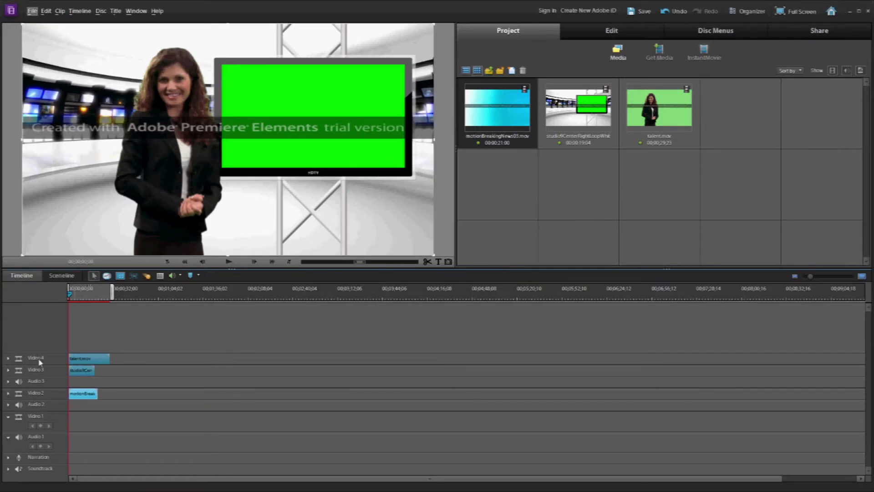
Rename video tracks 4, 3 and 2 to Talent, Studio and Broll.
{"action": "right_click", "coordinate": [40, 362]}
{"action": "left_click", "coordinate": [63, 365]}
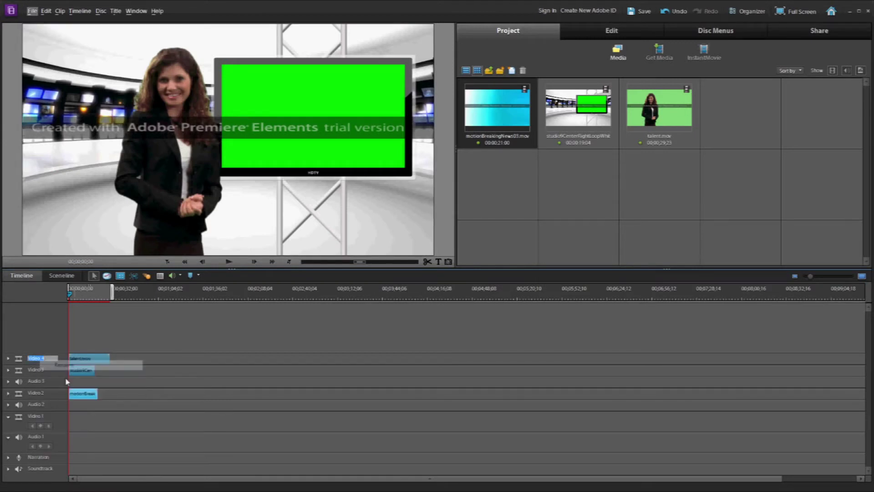
{"action": "type", "text": "Talent"}
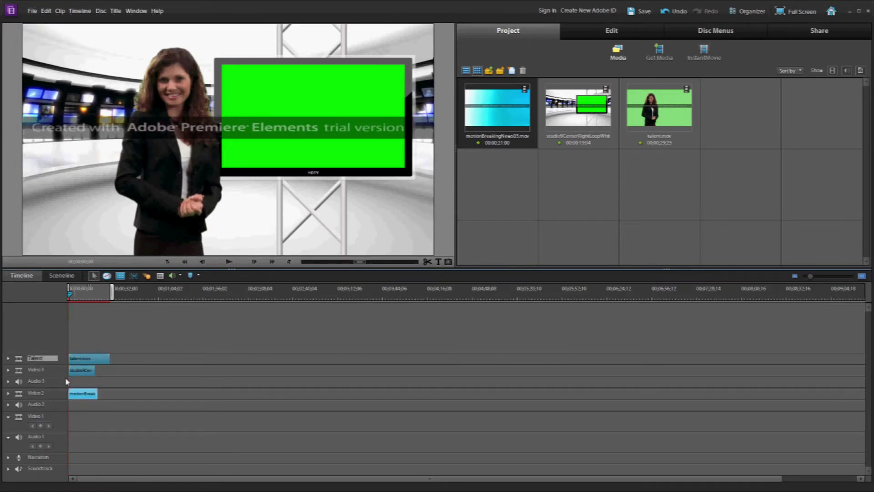
{"action": "key", "text": "Return"}
{"action": "right_click", "coordinate": [42, 372]}
{"action": "left_click", "coordinate": [67, 376]}
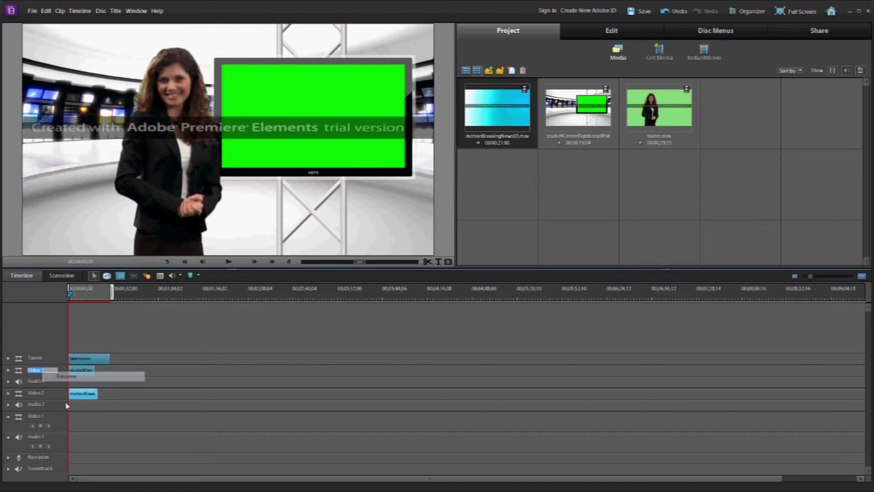
{"action": "type", "text": "Studio"}
{"action": "key", "text": "Return"}
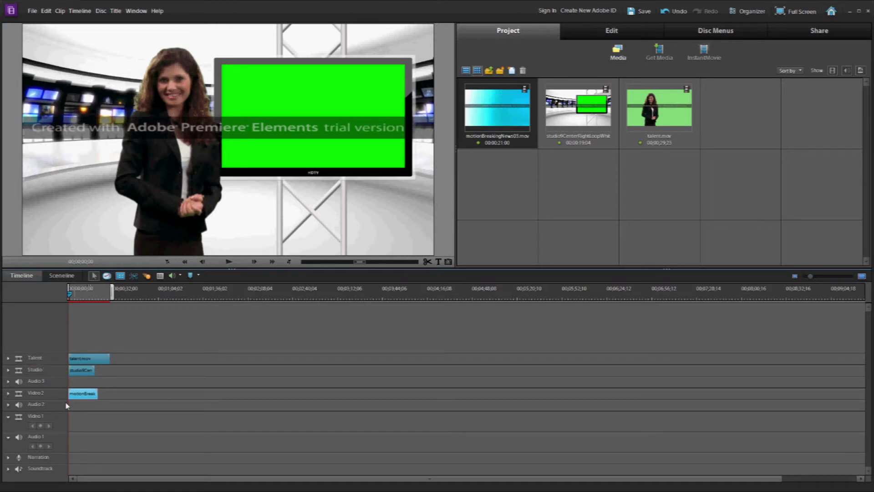
{"action": "right_click", "coordinate": [40, 394]}
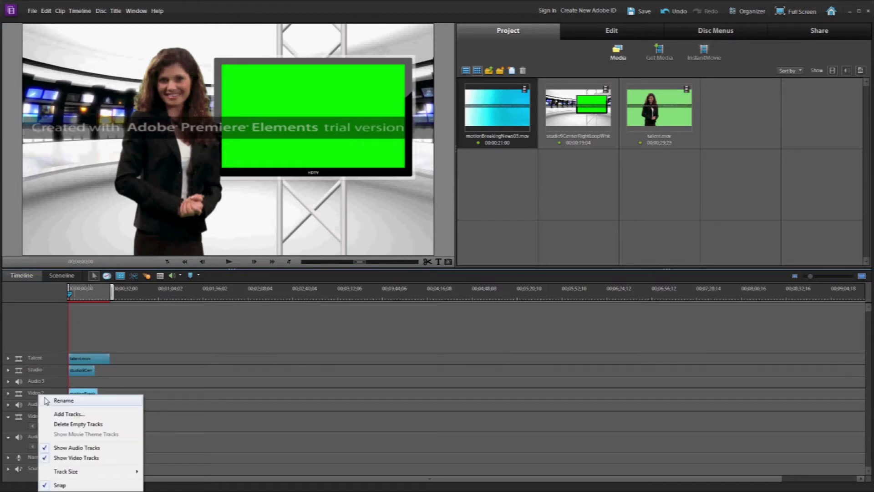
{"action": "left_click", "coordinate": [63, 401]}
{"action": "type", "text": "Br"}
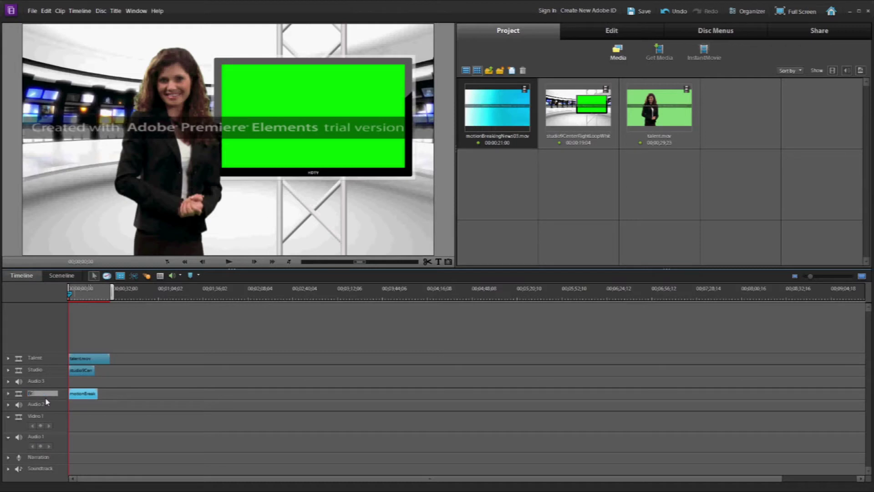
{"action": "type", "text": "oll"}
{"action": "key", "text": "Return"}
{"action": "left_click", "coordinate": [98, 363]}
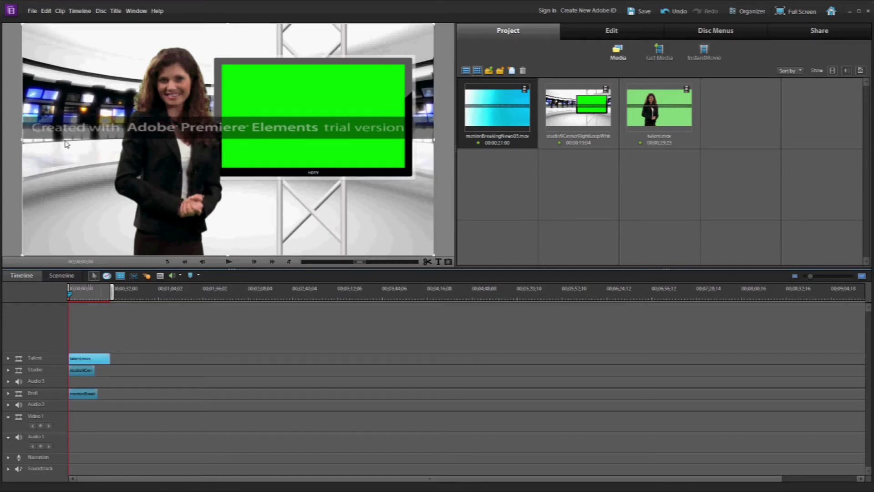
{"action": "left_click", "coordinate": [85, 373]}
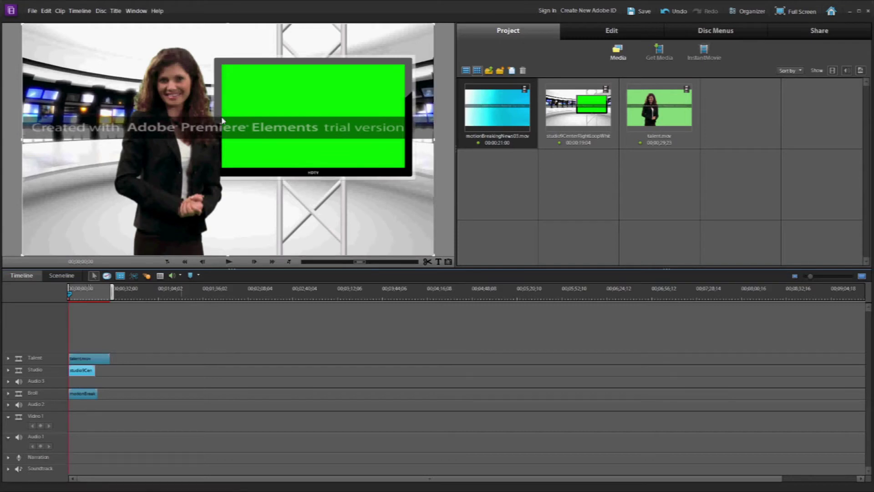
Apply the Chroma Key effect, found by searching 'chroma', to the Studio clip.
{"action": "left_click", "coordinate": [613, 32]}
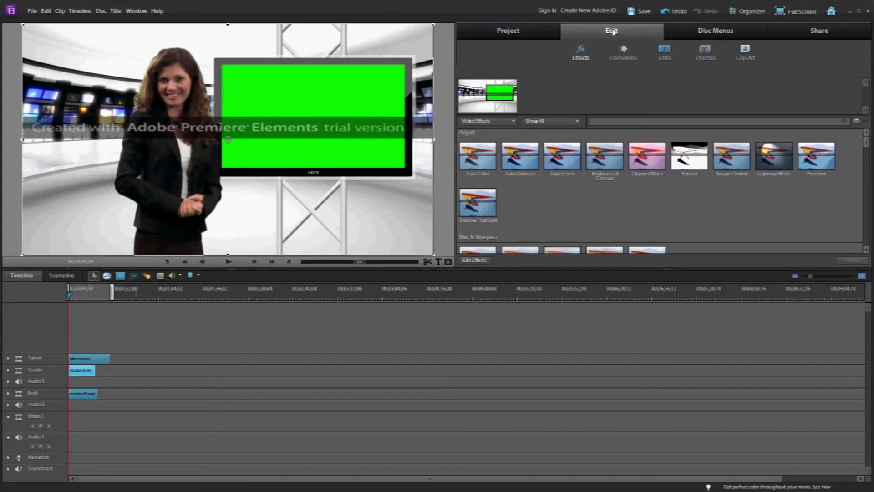
{"action": "left_click", "coordinate": [582, 54]}
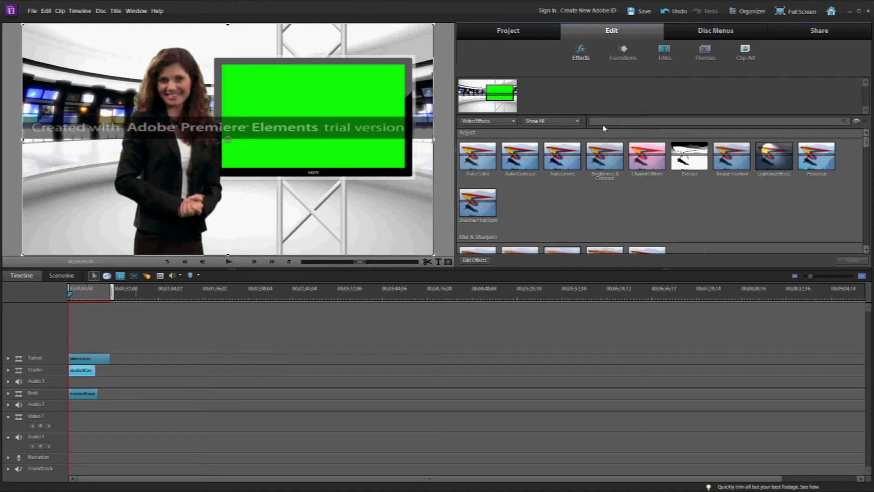
{"action": "type", "text": "chroma"}
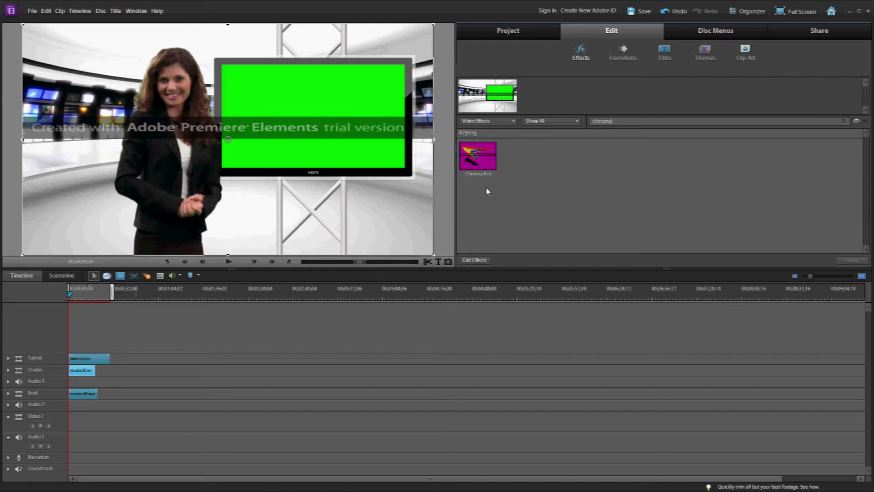
{"action": "left_click", "coordinate": [476, 159]}
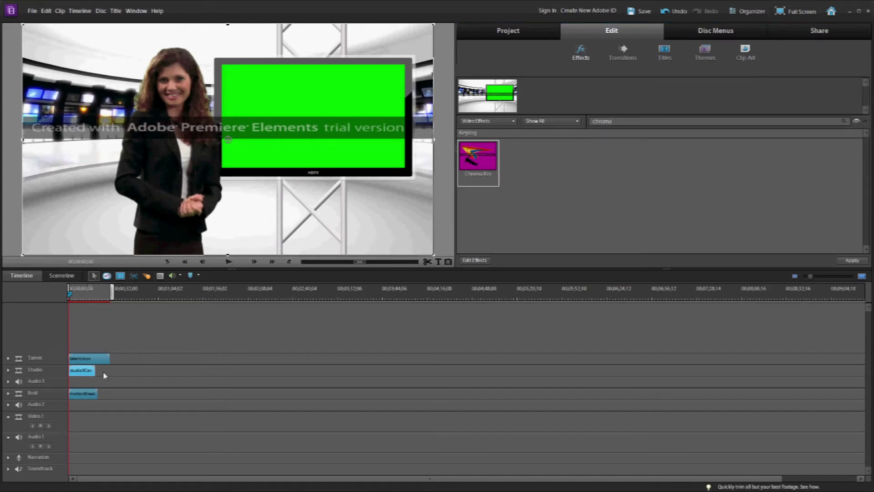
{"action": "left_click_drag", "start_coordinate": [104, 374], "coordinate": [83, 372]}
Key out the studio monitor's green screen using the Chroma Key eyedropper and higher Similarity.
{"action": "right_click", "coordinate": [79, 372]}
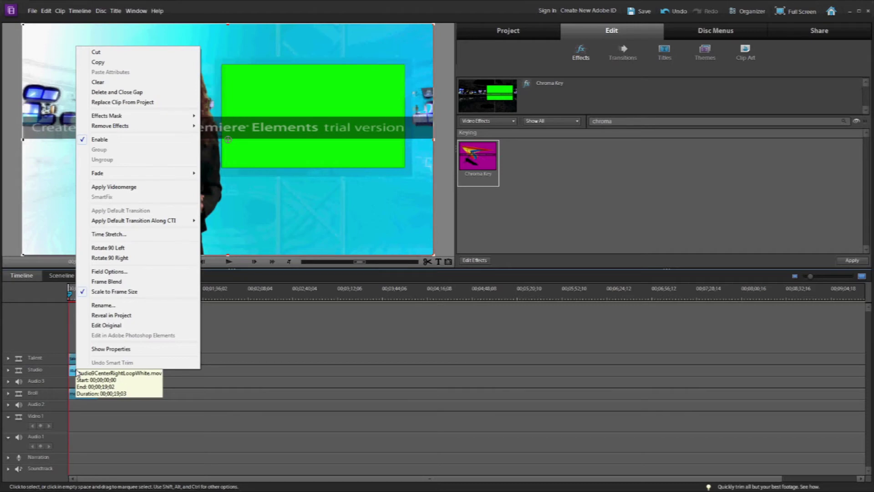
{"action": "left_click", "coordinate": [109, 349]}
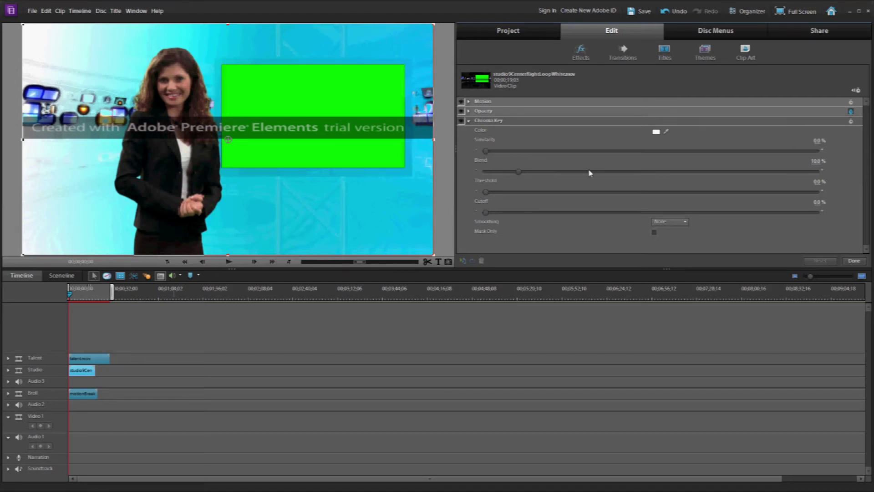
{"action": "left_click", "coordinate": [667, 133]}
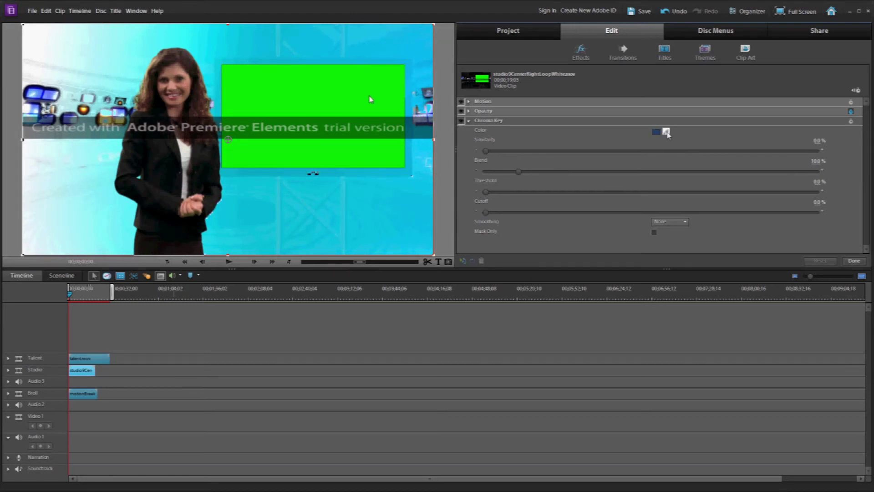
{"action": "left_click", "coordinate": [344, 94]}
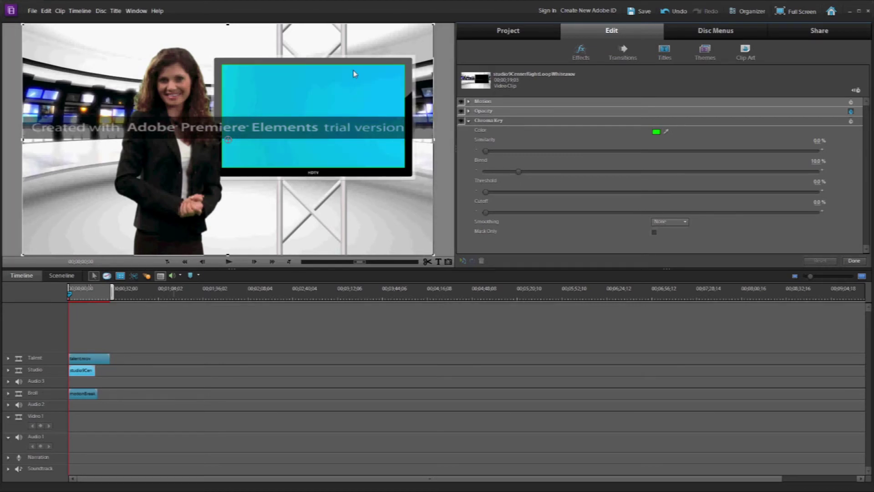
{"action": "mouse_move", "coordinate": [486, 151]}
{"action": "left_mouse_down"}
{"action": "mouse_move", "coordinate": [700, 145]}
{"action": "mouse_move", "coordinate": [661, 144]}
{"action": "left_mouse_up"}
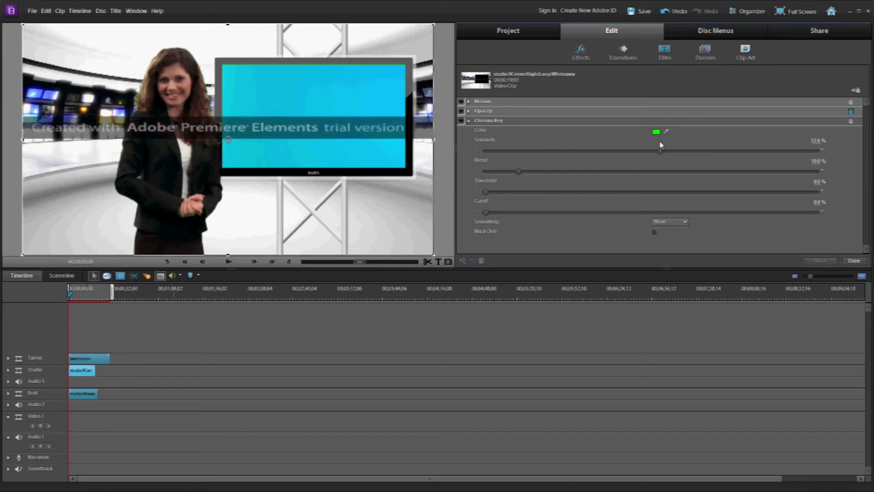
{"action": "key", "text": "space"}
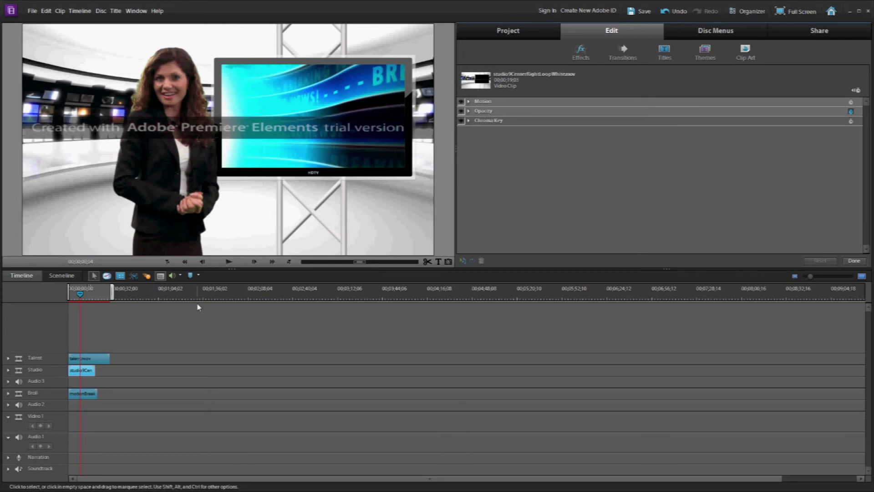
Scale the Broll clip down to about 47 percent to fit the studio monitor.
{"action": "left_click", "coordinate": [84, 395]}
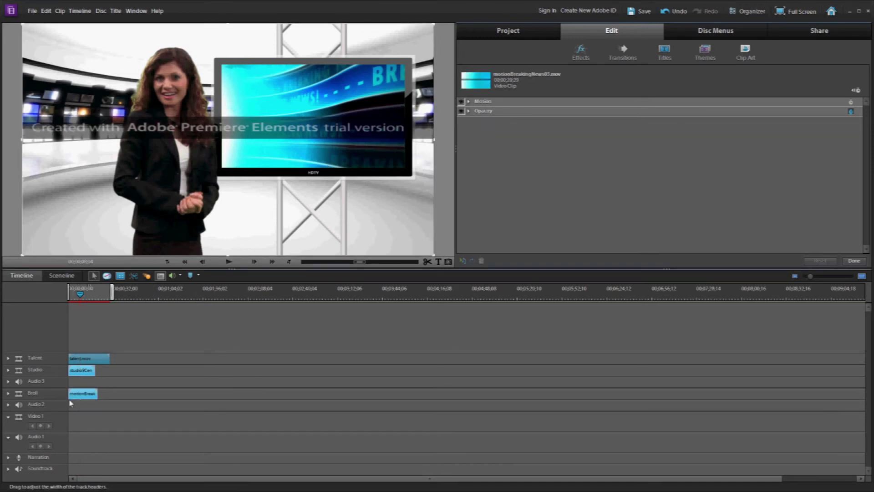
{"action": "left_click", "coordinate": [78, 398]}
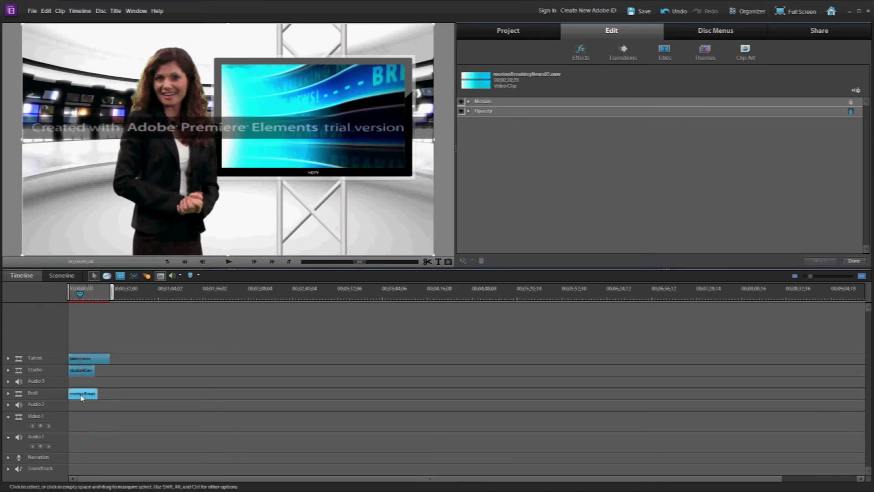
{"action": "right_click", "coordinate": [81, 398]}
{"action": "left_click", "coordinate": [106, 376]}
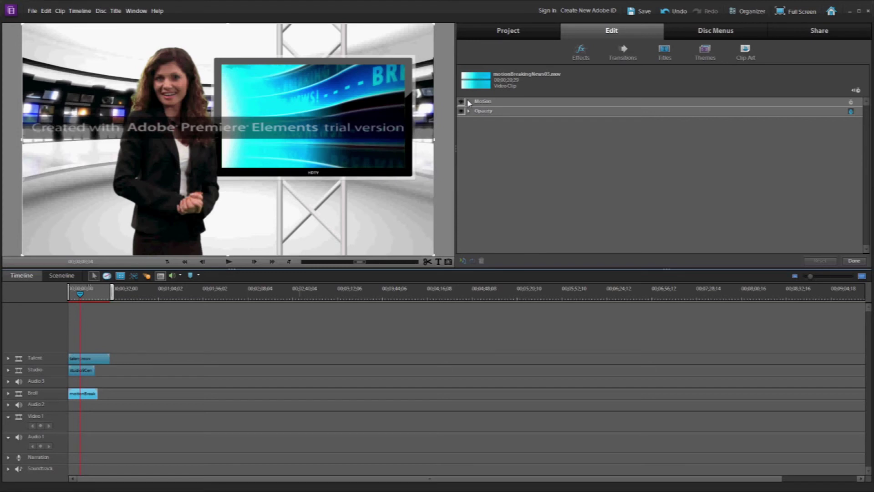
{"action": "left_click", "coordinate": [469, 102]}
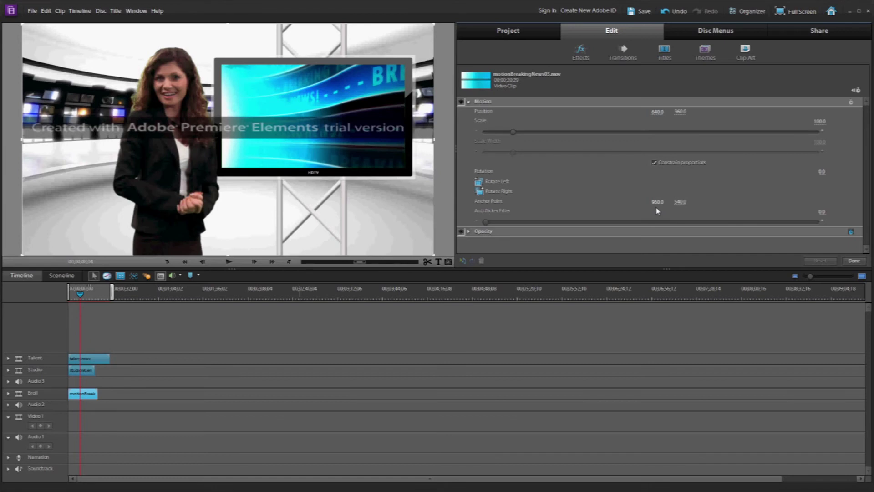
{"action": "left_click_drag", "start_coordinate": [516, 138], "coordinate": [504, 135]}
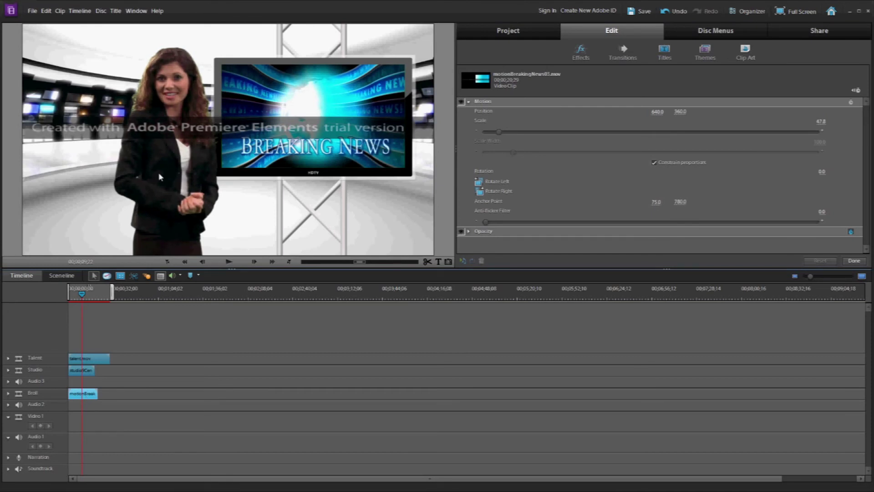
Select the Talent clip and open its context menu.
{"action": "left_click", "coordinate": [99, 362]}
{"action": "right_click", "coordinate": [98, 362]}
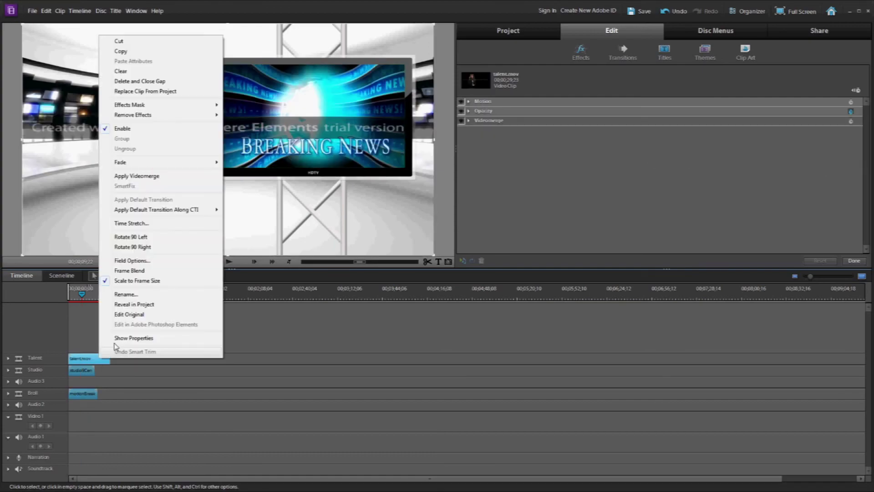